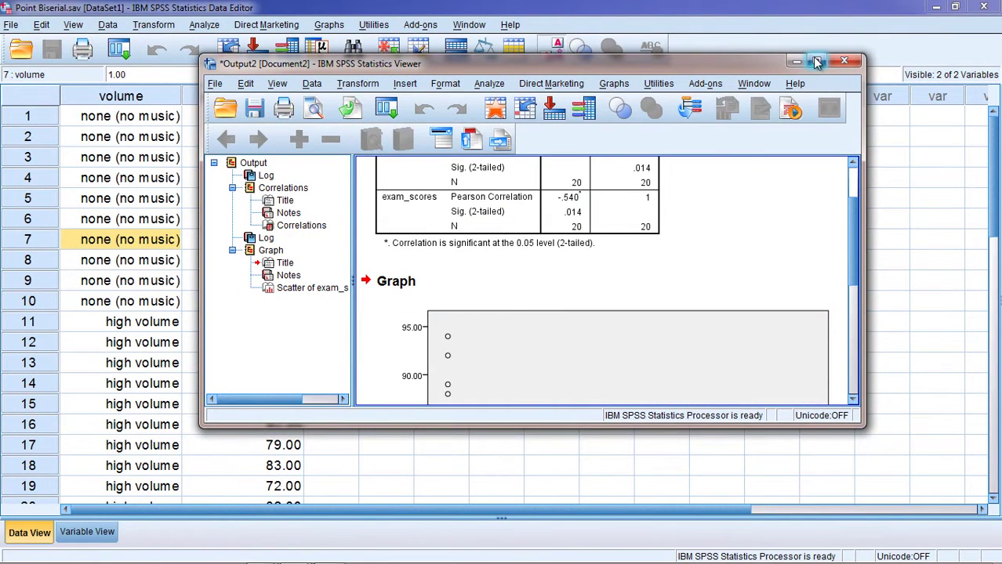
Maximize the output Viewer and scroll down to the exam_scores versus volume scatterplot
{"action": "left_click", "coordinate": [816, 62]}
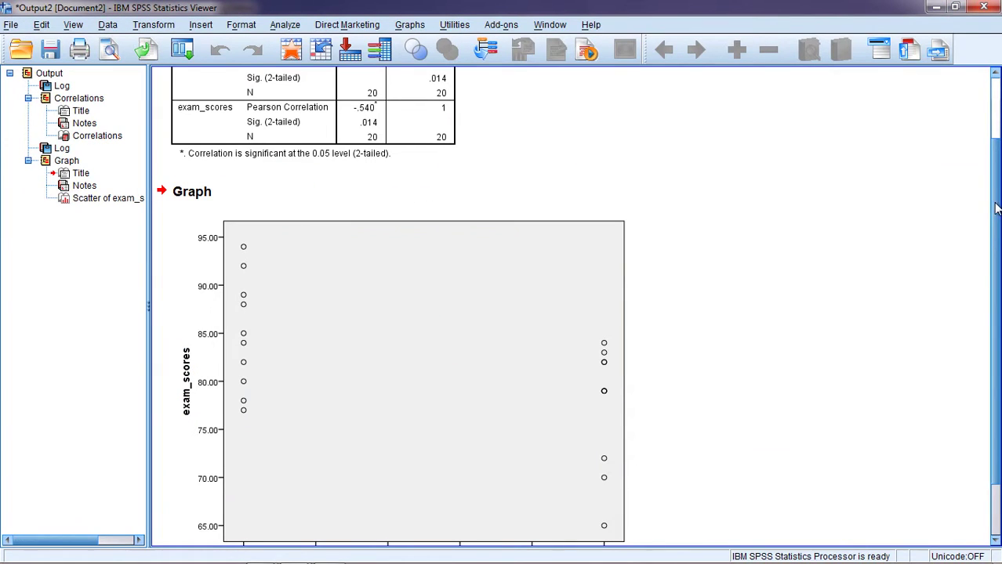
{"action": "scroll", "coordinate": [995, 207], "scroll_direction": "down", "scroll_amount": 2}
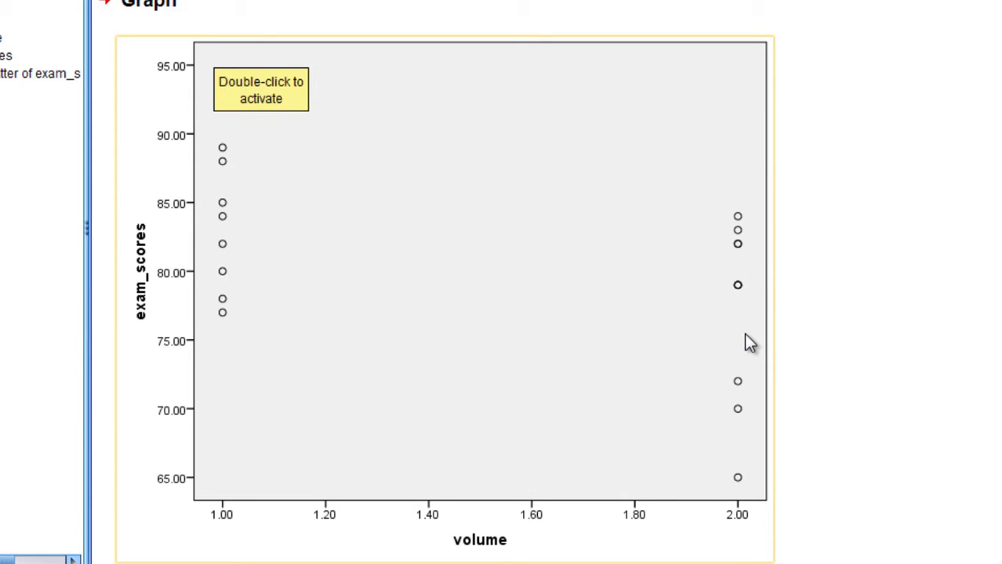
In the Chart Editor, add a linear fit line at Total and turn off Attach label to line
{"action": "left_click", "coordinate": [494, 170]}
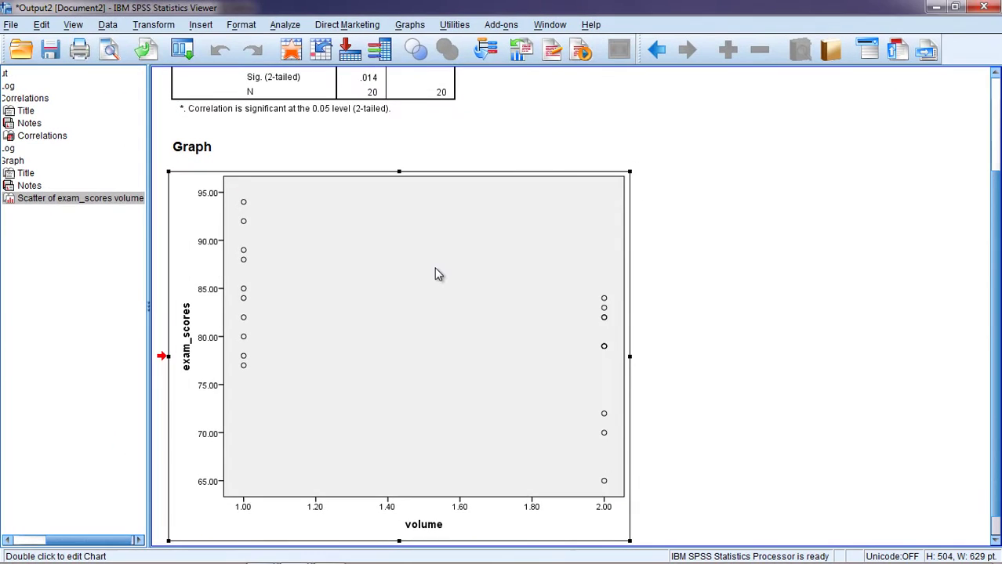
{"action": "double_click", "coordinate": [437, 274]}
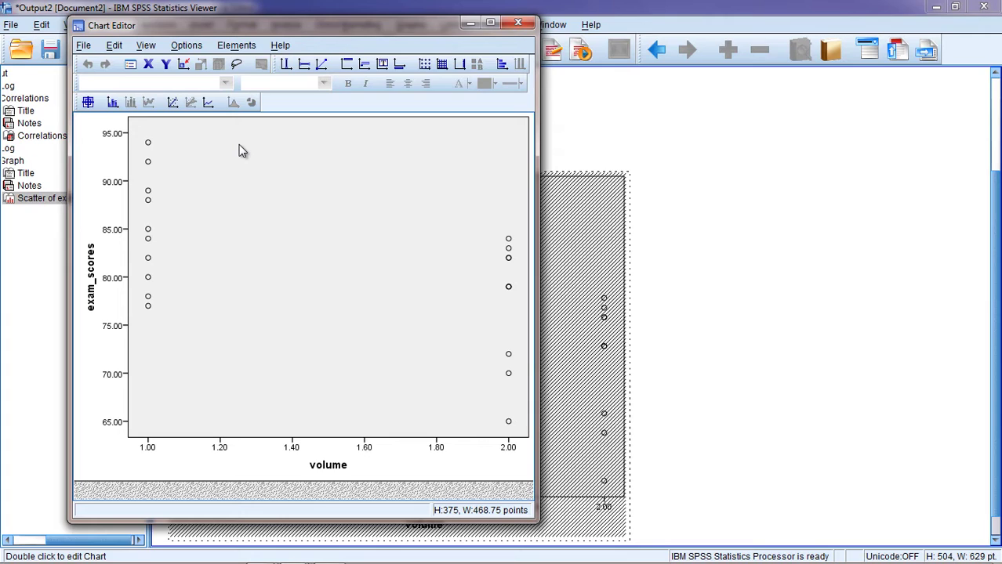
{"action": "left_click", "coordinate": [174, 105]}
{"action": "left_click", "coordinate": [174, 105]}
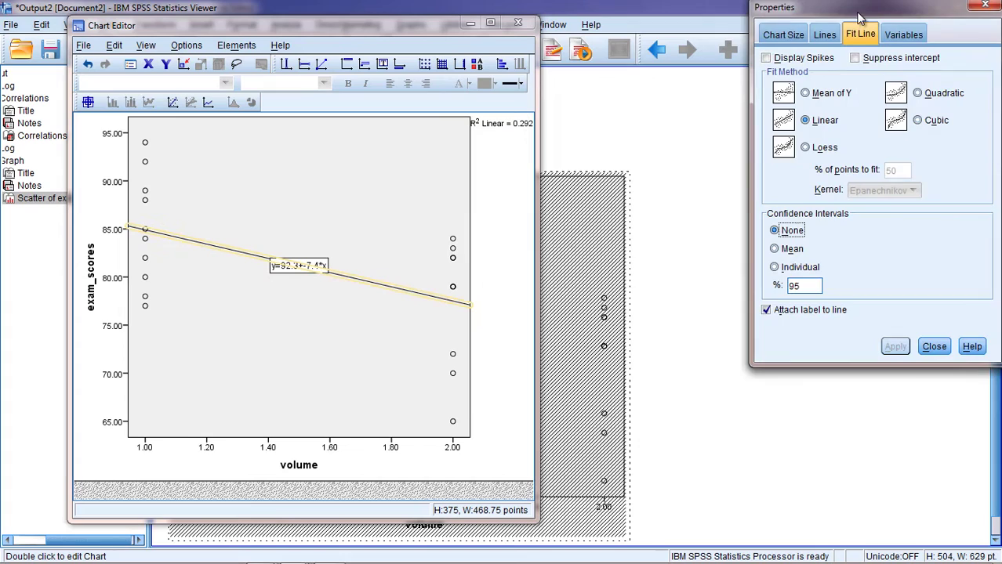
{"action": "left_click_drag", "start_coordinate": [861, 10], "coordinate": [652, 54]}
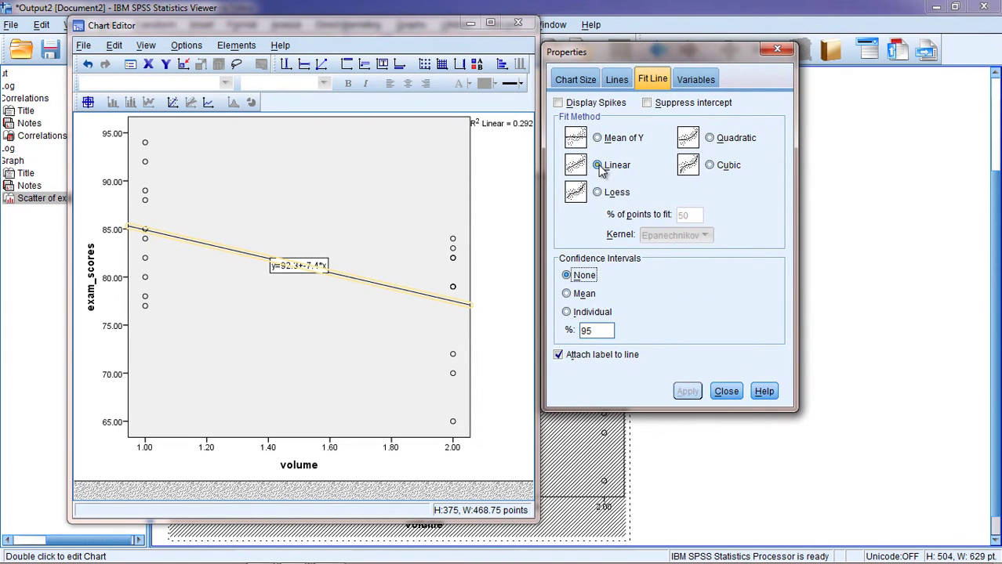
{"action": "left_click", "coordinate": [558, 356]}
{"action": "left_click", "coordinate": [683, 392]}
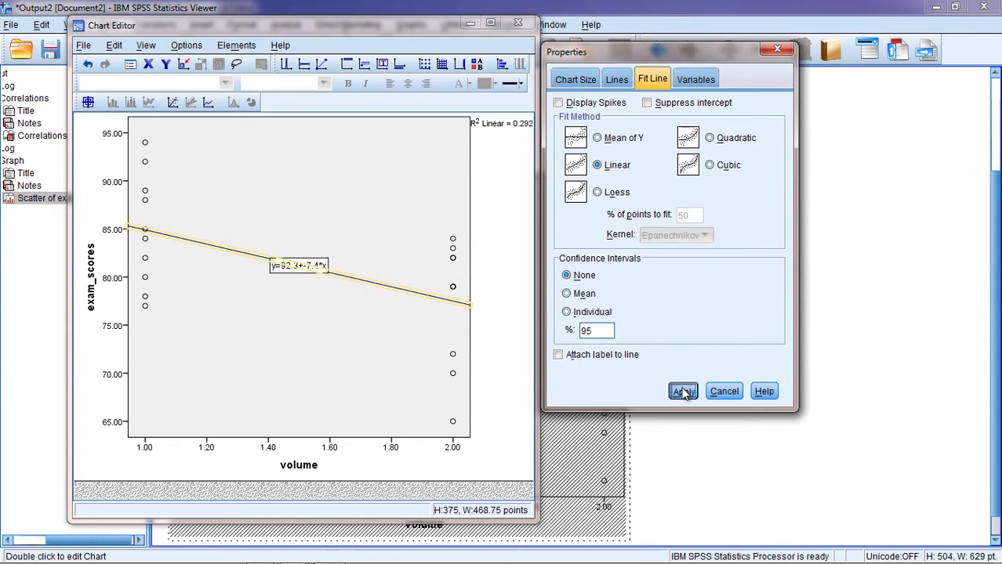
{"action": "left_click", "coordinate": [724, 391]}
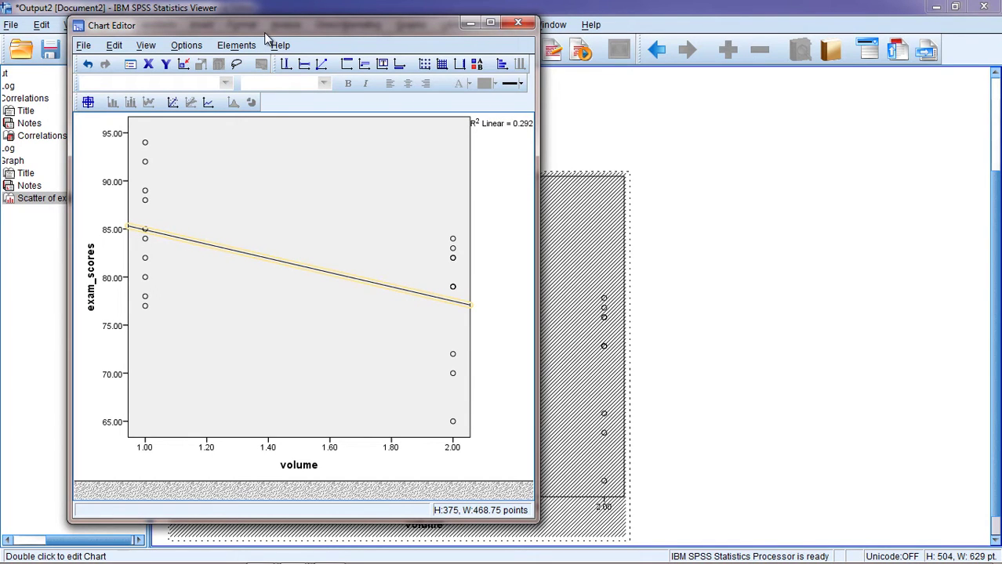
{"action": "mouse_move", "coordinate": [263, 33]}
{"action": "left_mouse_down"}
{"action": "mouse_move", "coordinate": [558, 69]}
{"action": "mouse_move", "coordinate": [654, 57]}
{"action": "mouse_move", "coordinate": [242, 87]}
{"action": "mouse_move", "coordinate": [235, 73]}
{"action": "left_mouse_up"}
Close the Chart Editor, activate the Correlations table, then return to the Point Biserial.sav data
{"action": "key", "text": "alt+F4"}
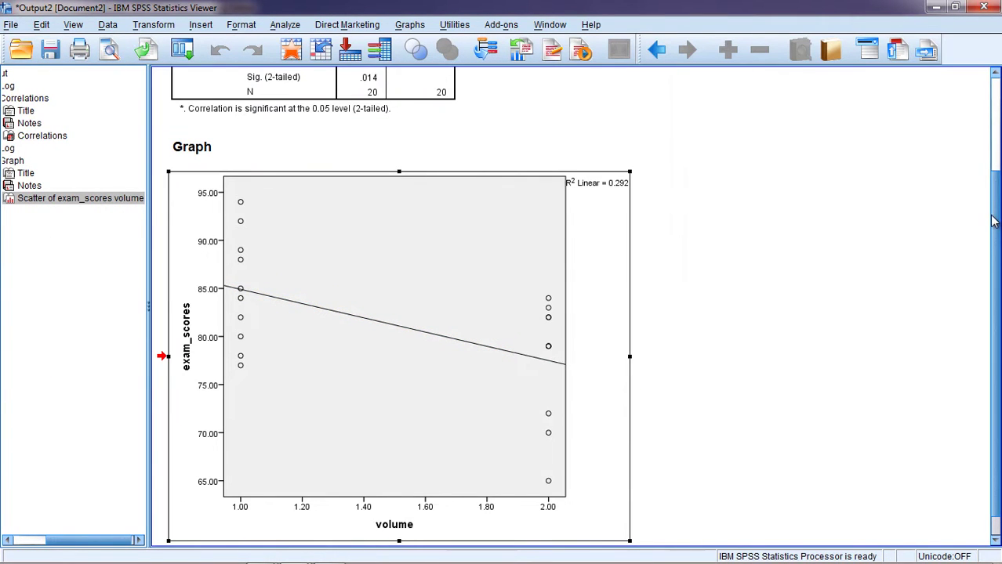
{"action": "scroll", "coordinate": [992, 222], "scroll_direction": "up", "scroll_amount": 3}
{"action": "left_click", "coordinate": [363, 194]}
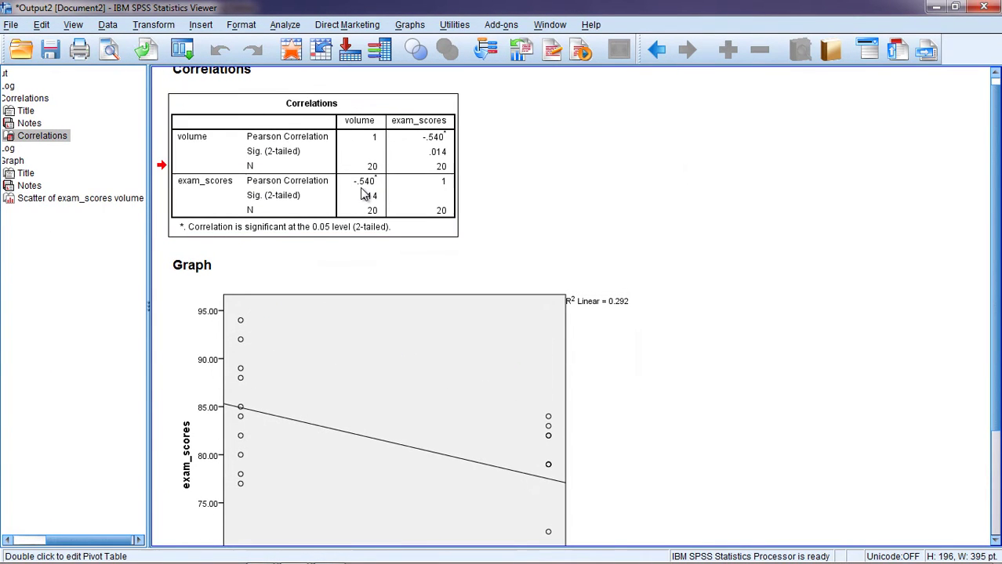
{"action": "double_click", "coordinate": [368, 190]}
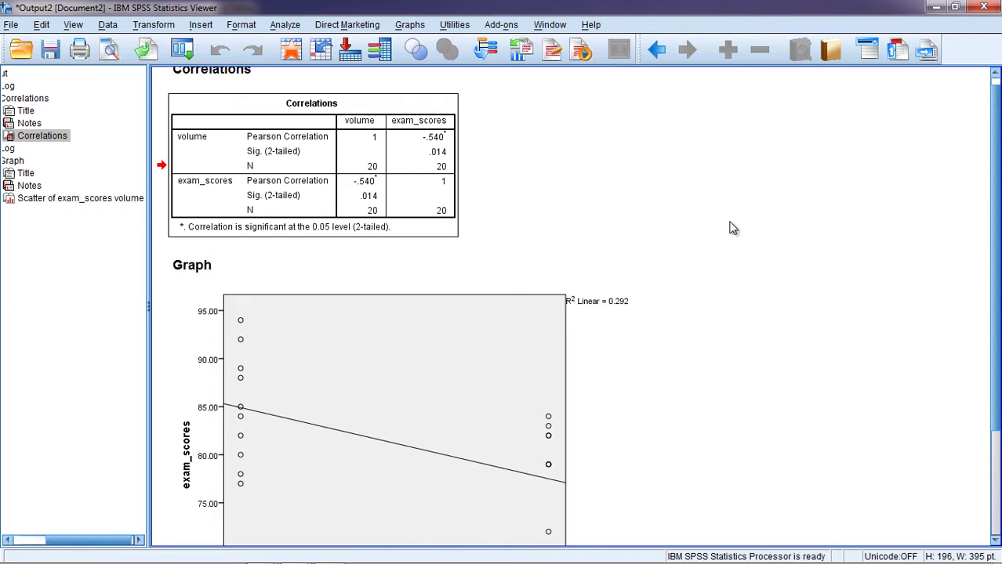
{"action": "key", "text": "alt+Tab"}
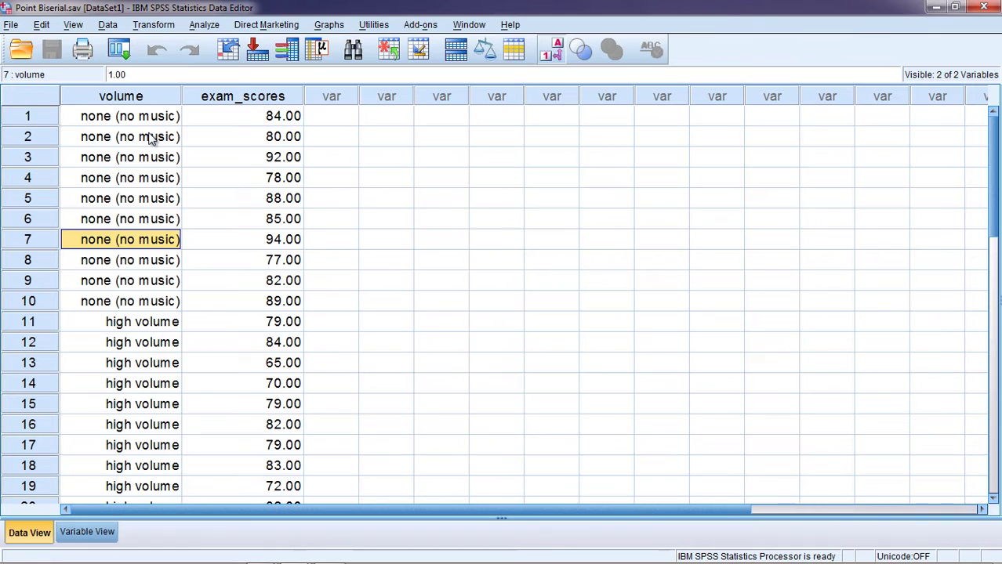
Open Analyze > Compare Means > Independent-Samples T Test
{"action": "left_click", "coordinate": [129, 96]}
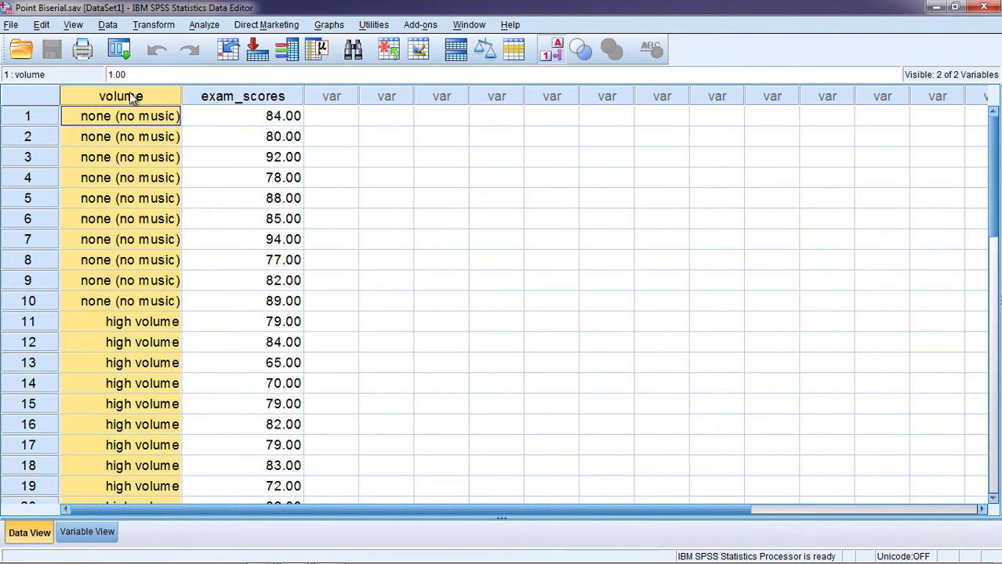
{"action": "left_click", "coordinate": [228, 96]}
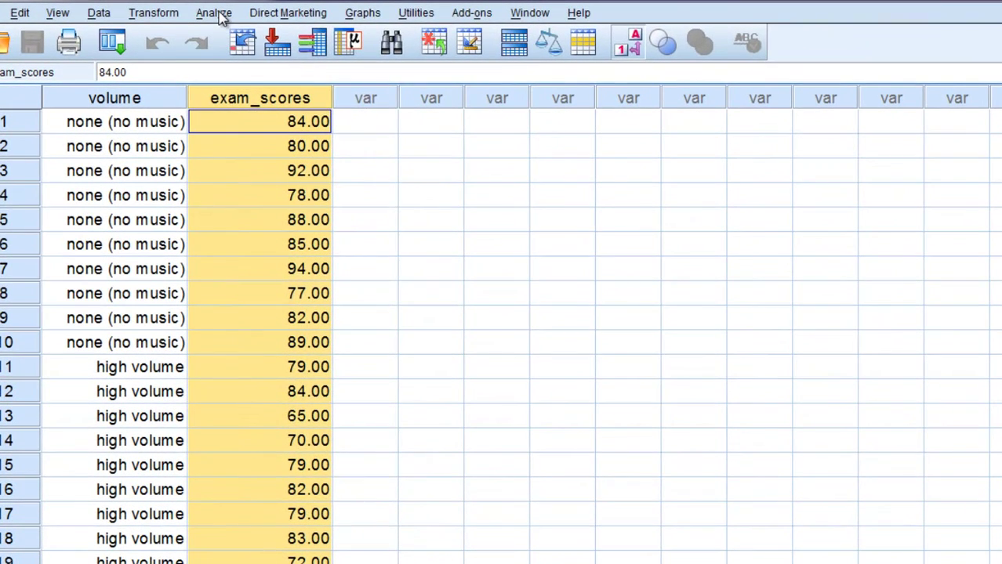
{"action": "left_click", "coordinate": [209, 26]}
{"action": "mouse_move", "coordinate": [226, 102]}
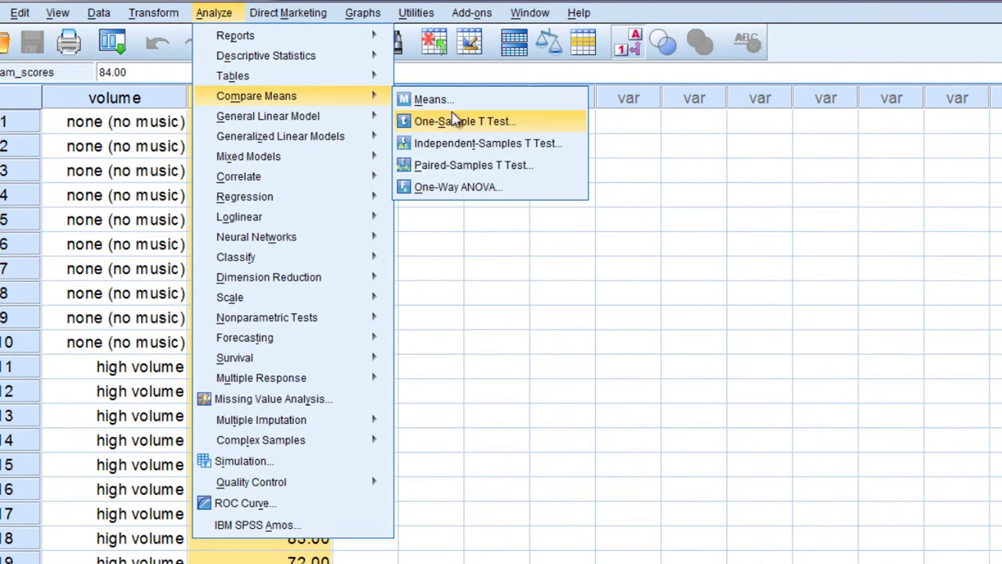
{"action": "left_click", "coordinate": [561, 145]}
Make exam_scores the test variable and volume the grouping variable
{"action": "left_click", "coordinate": [463, 258]}
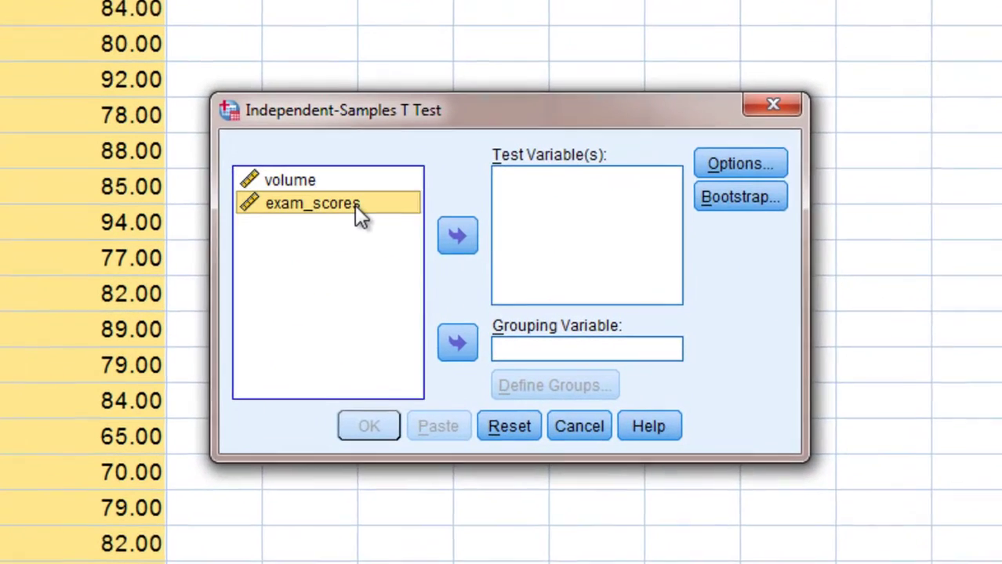
{"action": "left_click", "coordinate": [454, 237]}
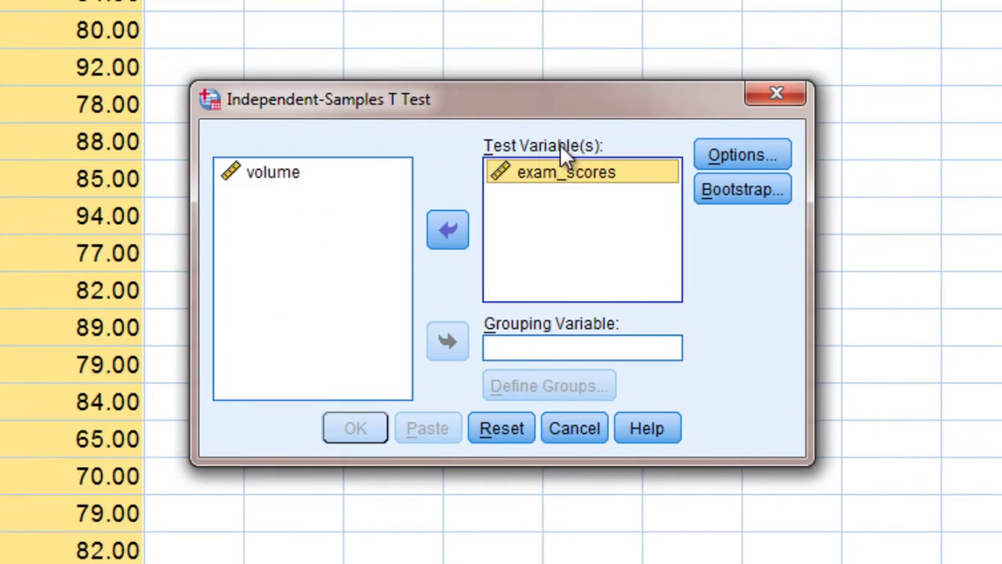
{"action": "left_click", "coordinate": [276, 172]}
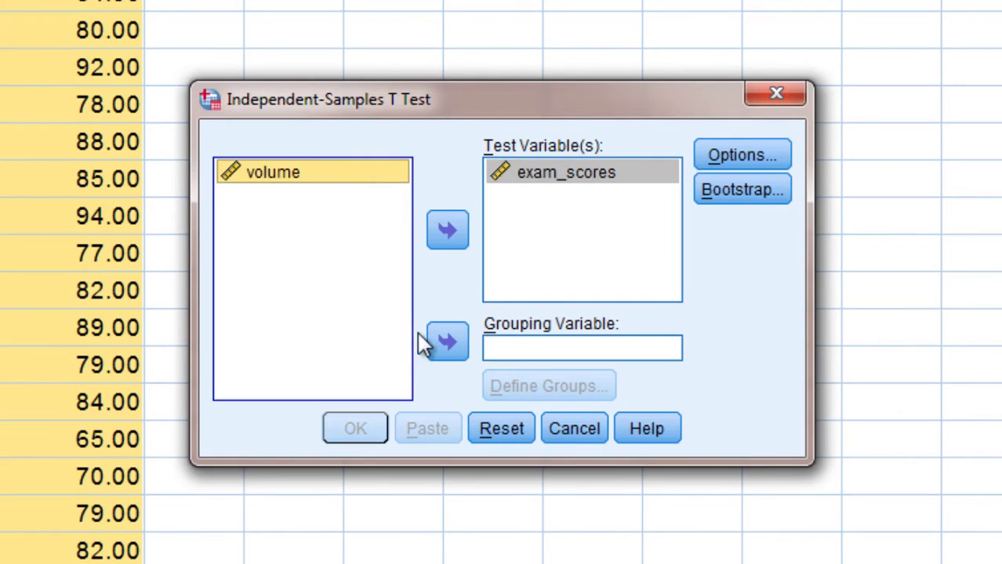
{"action": "left_click", "coordinate": [448, 341]}
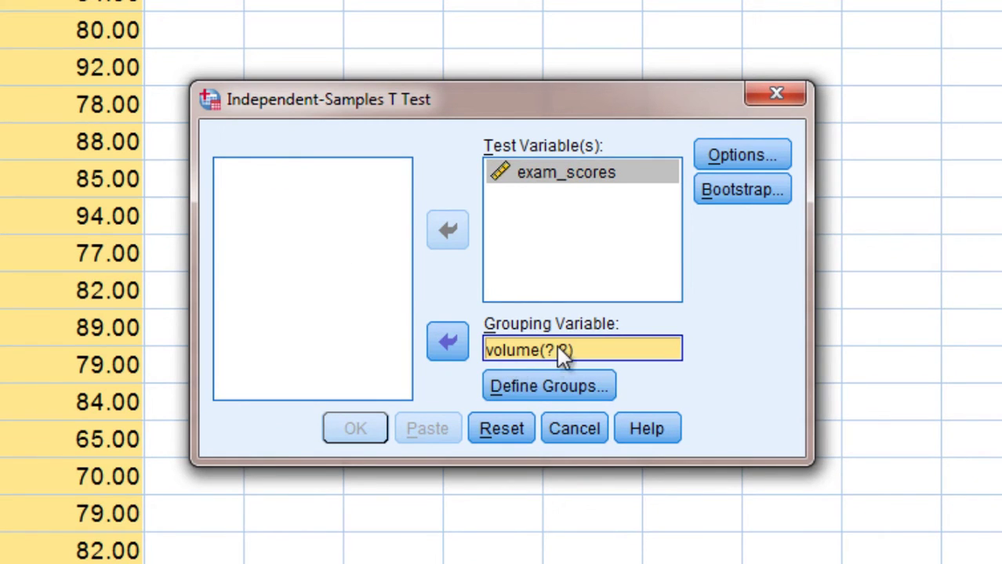
Define the volume groups as 1 and 2 and confirm
{"action": "left_click", "coordinate": [541, 388]}
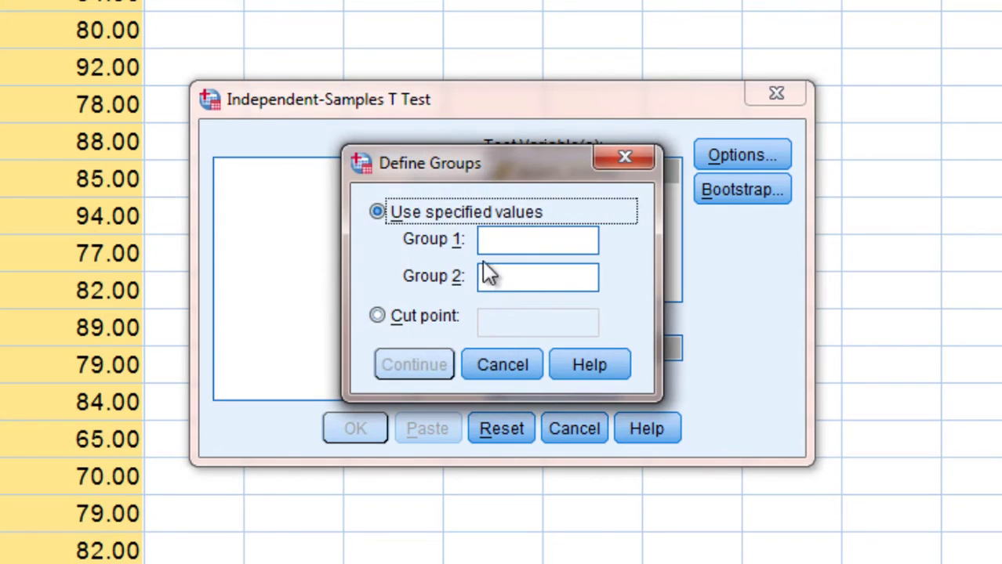
{"action": "left_click", "coordinate": [492, 237]}
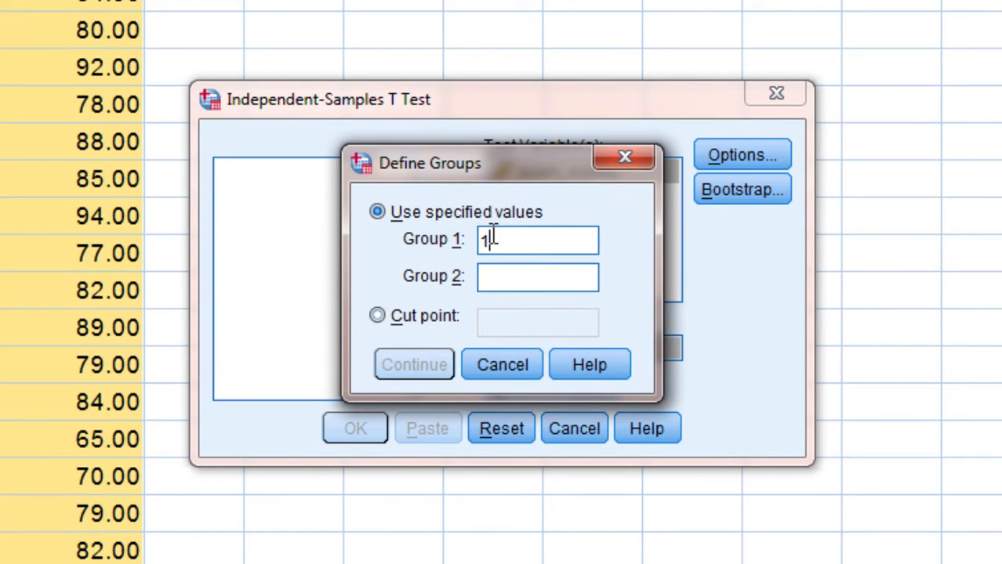
{"action": "left_click", "coordinate": [495, 271]}
{"action": "type", "text": "2"}
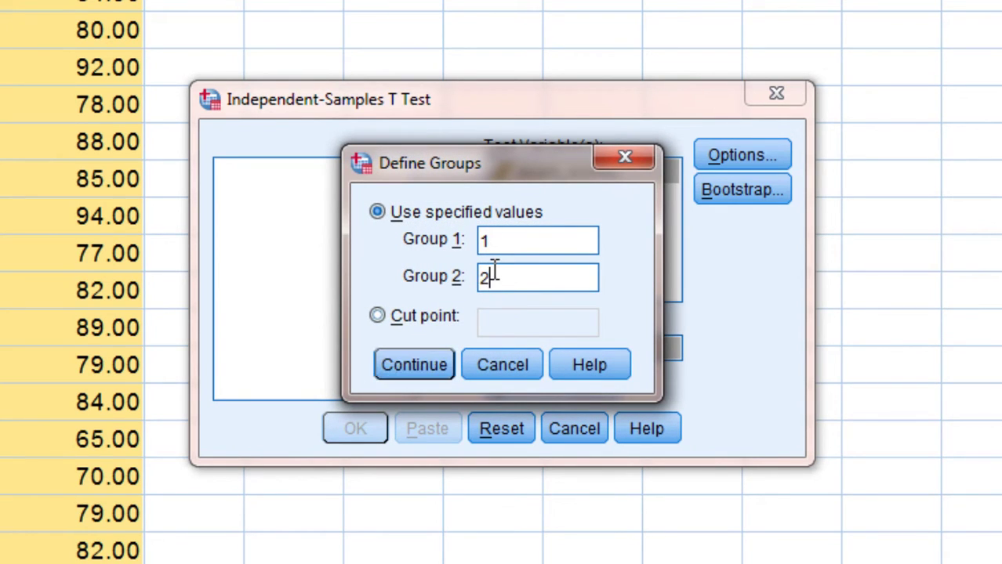
{"action": "left_click", "coordinate": [406, 371]}
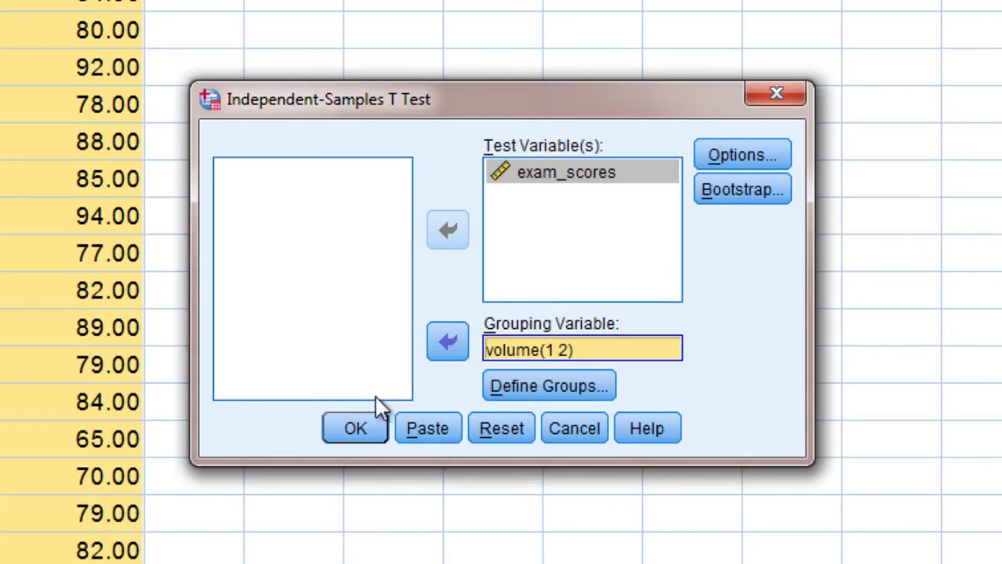
{"action": "left_click", "coordinate": [356, 424]}
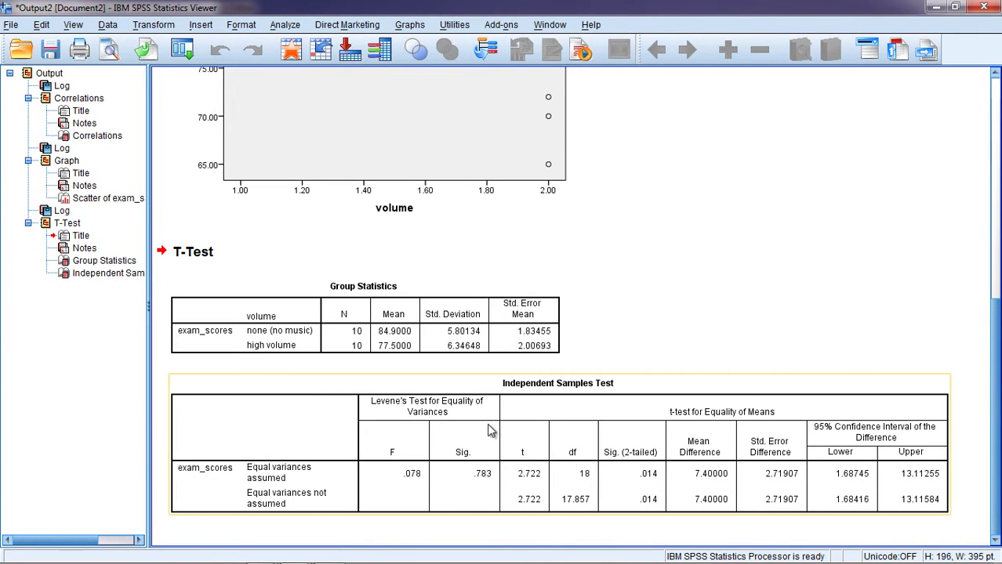
{"action": "double_click", "coordinate": [642, 475]}
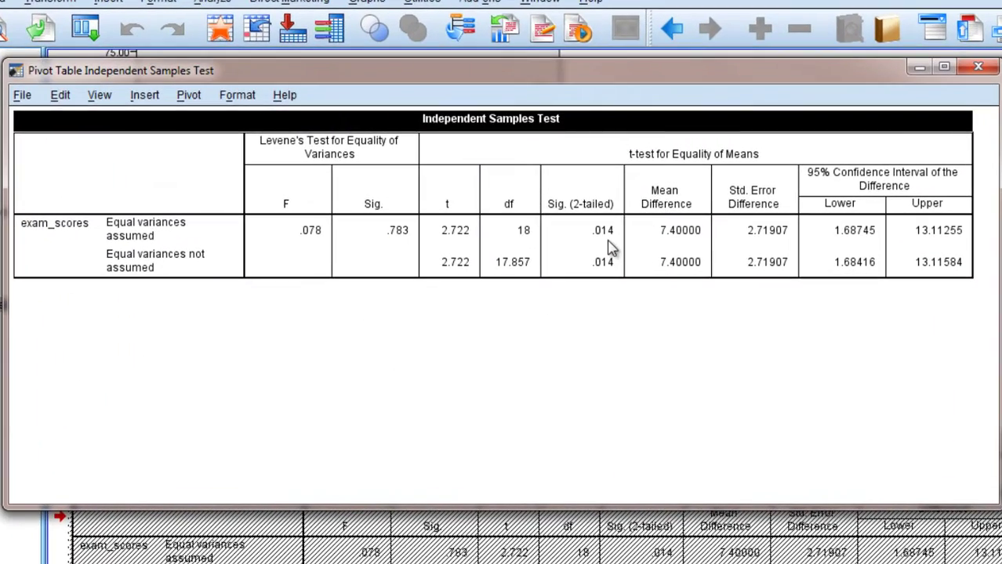
{"action": "left_click", "coordinate": [599, 227]}
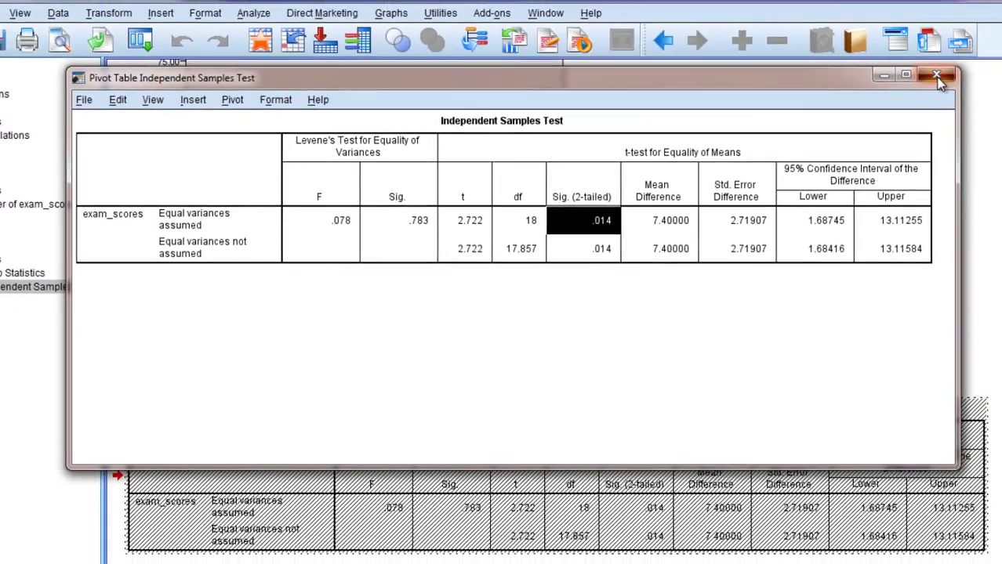
{"action": "left_click", "coordinate": [937, 77]}
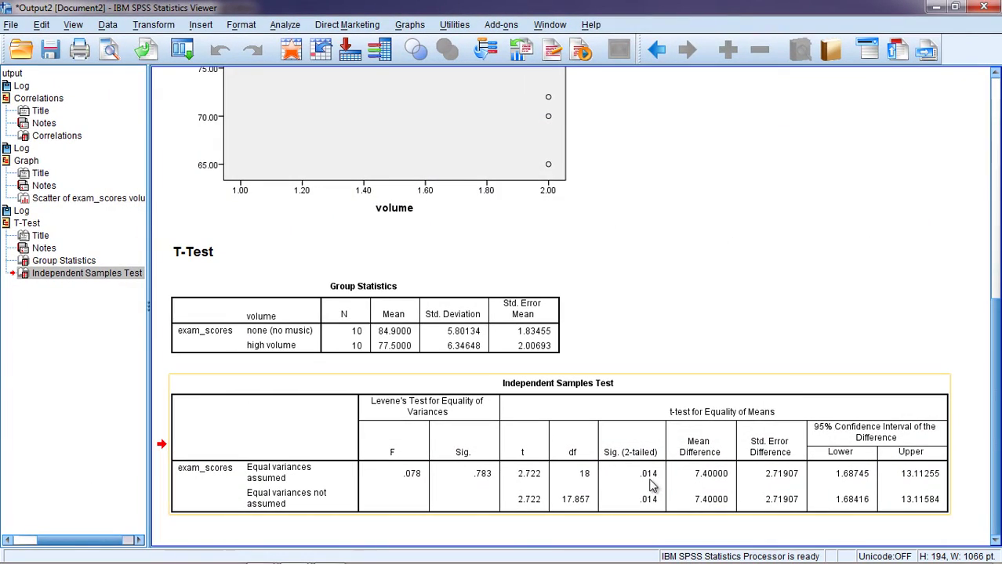
{"action": "left_click", "coordinate": [177, 252]}
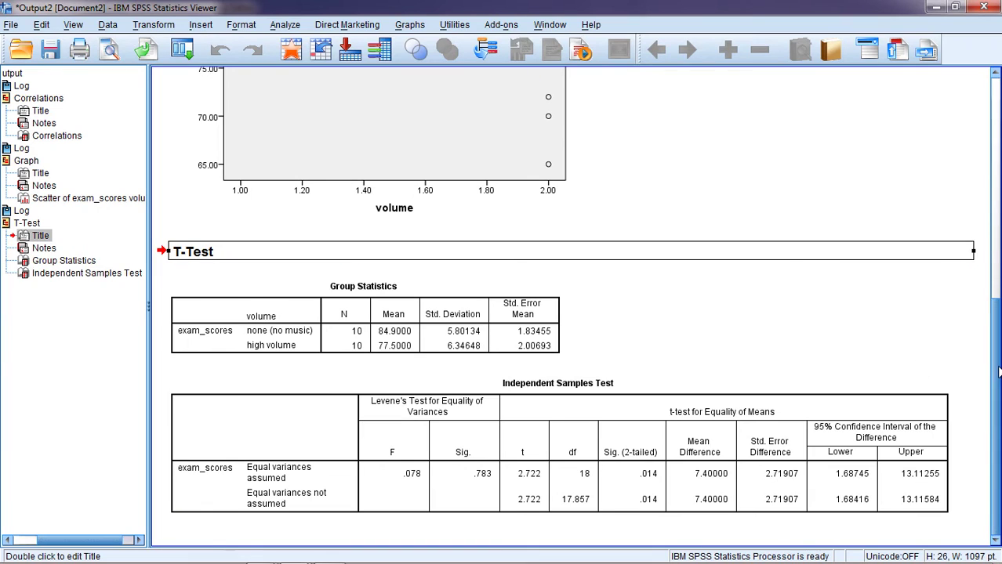
{"action": "left_click_drag", "start_coordinate": [998, 372], "coordinate": [970, 143]}
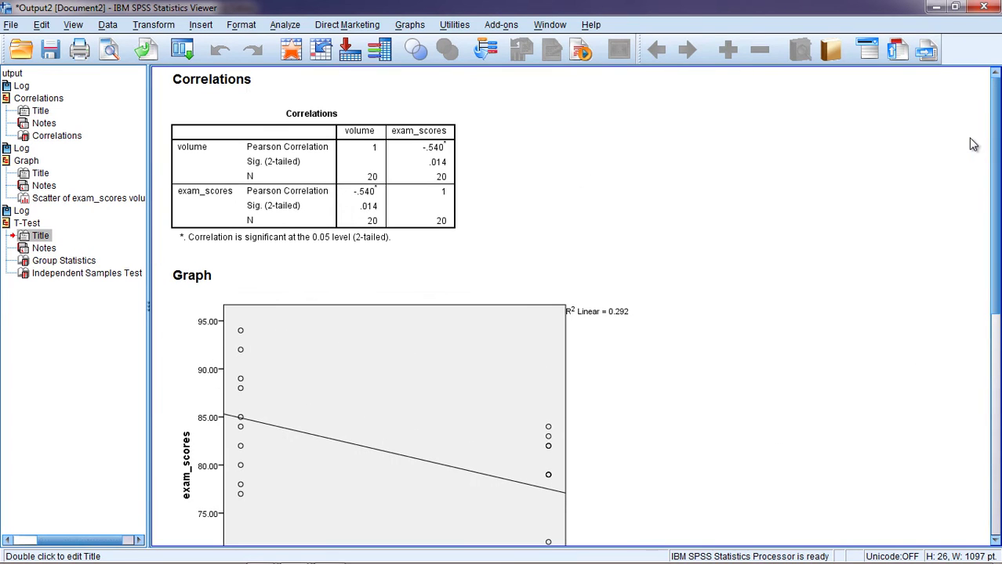
{"action": "double_click", "coordinate": [345, 179]}
{"action": "left_click", "coordinate": [369, 205]}
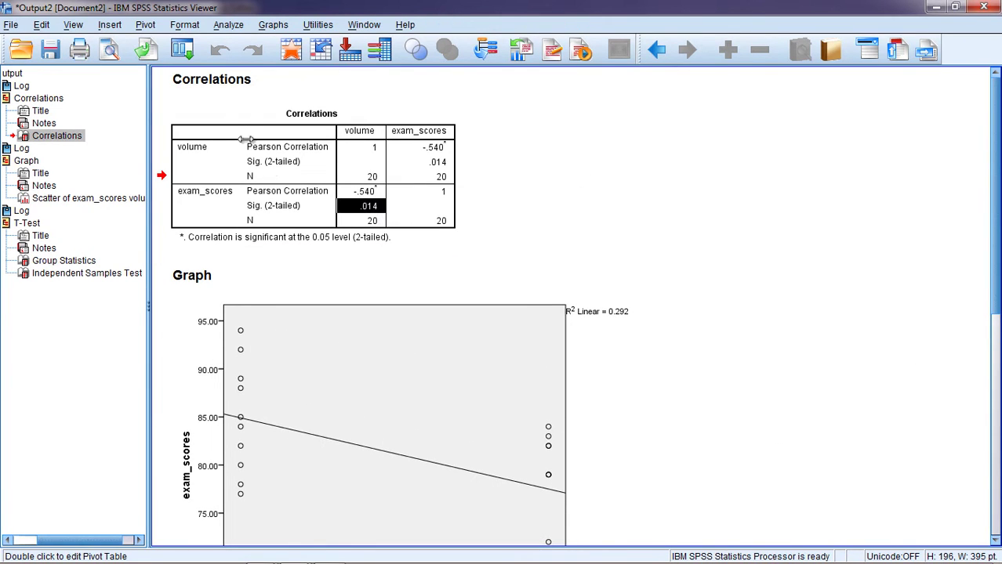
{"action": "left_click", "coordinate": [227, 88]}
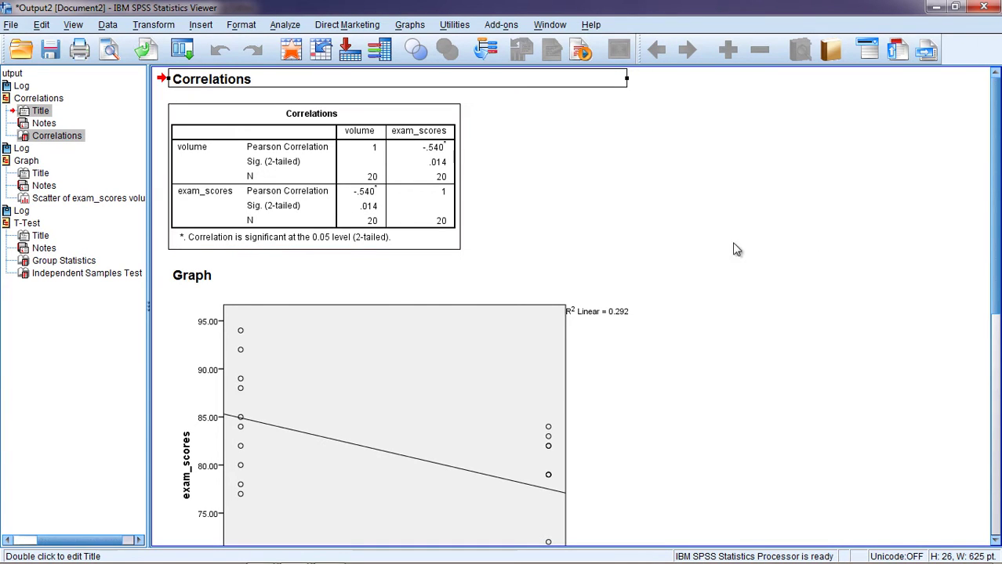
{"action": "left_click_drag", "start_coordinate": [986, 256], "coordinate": [945, 520]}
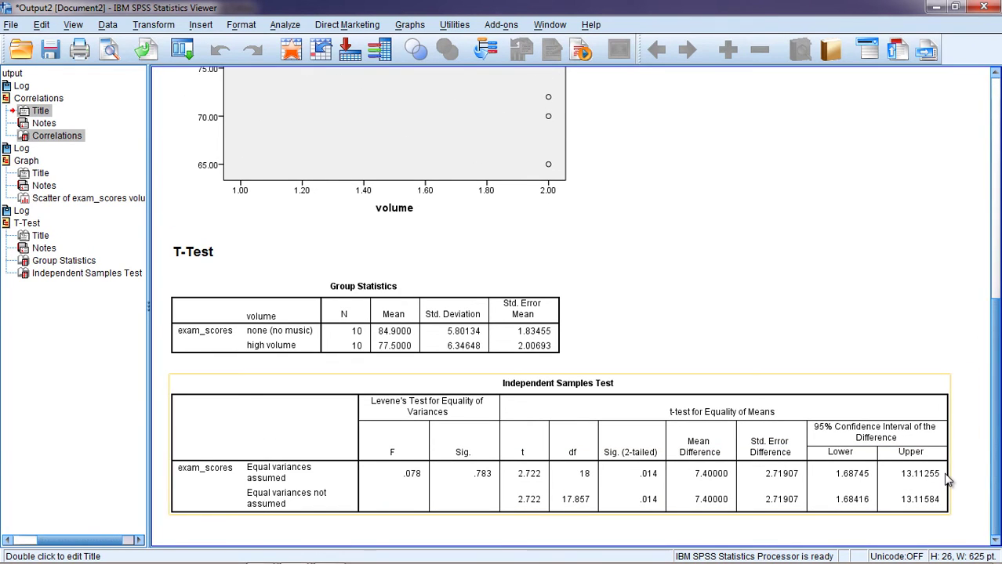
{"action": "scroll", "coordinate": [948, 455], "scroll_direction": "up", "scroll_amount": 3}
{"action": "scroll", "coordinate": [963, 434], "scroll_direction": "down", "scroll_amount": 3}
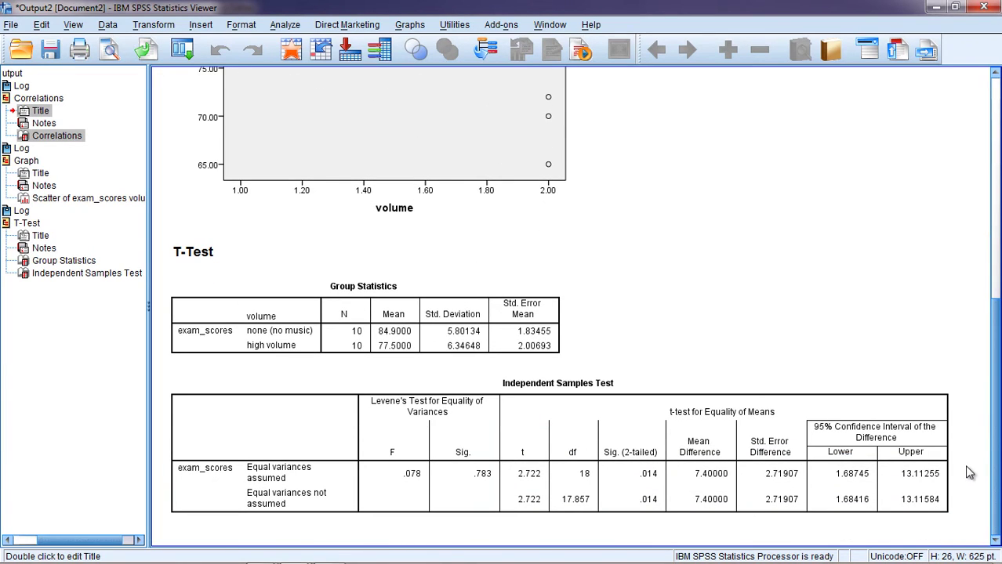
{"action": "scroll", "coordinate": [918, 172], "scroll_direction": "up", "scroll_amount": 10}
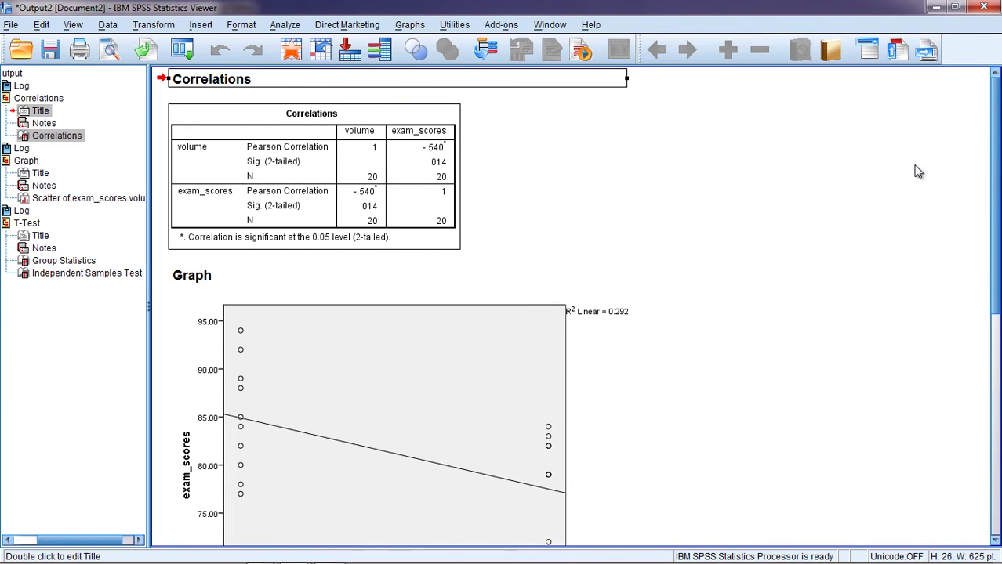
{"action": "scroll", "coordinate": [986, 380], "scroll_direction": "down", "scroll_amount": 7}
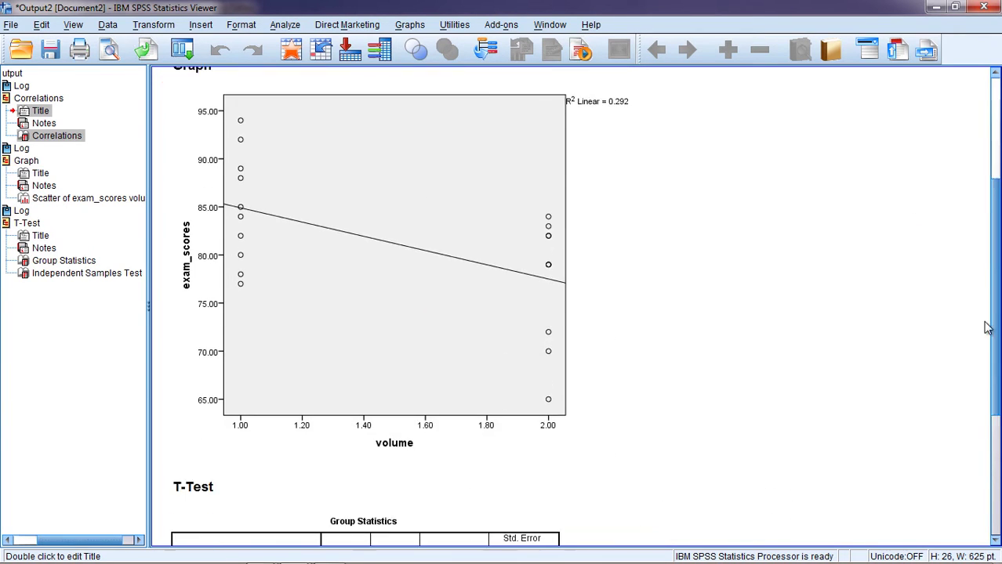
{"action": "scroll", "coordinate": [986, 364], "scroll_direction": "down", "scroll_amount": 3}
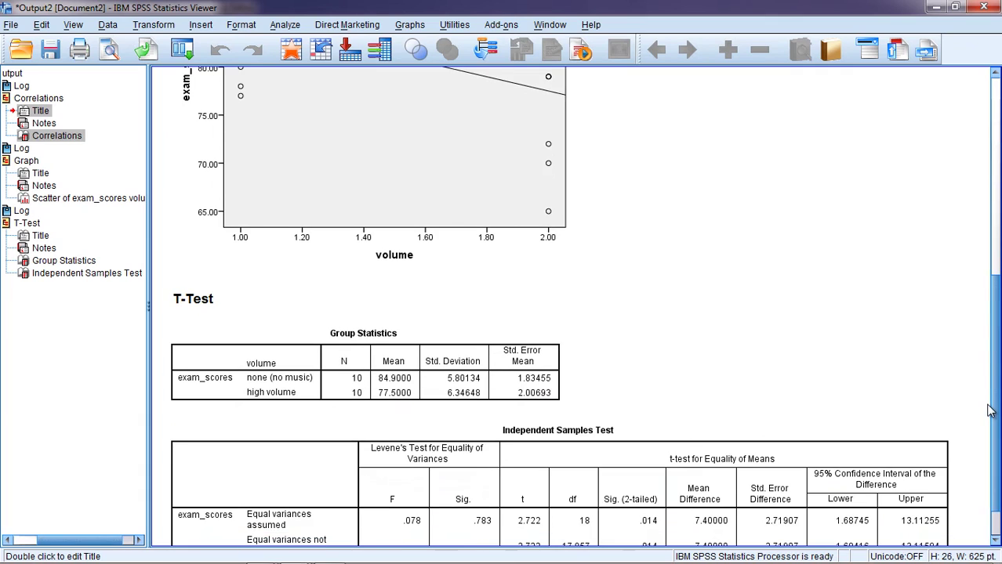
{"action": "left_click_drag", "start_coordinate": [992, 419], "coordinate": [996, 427]}
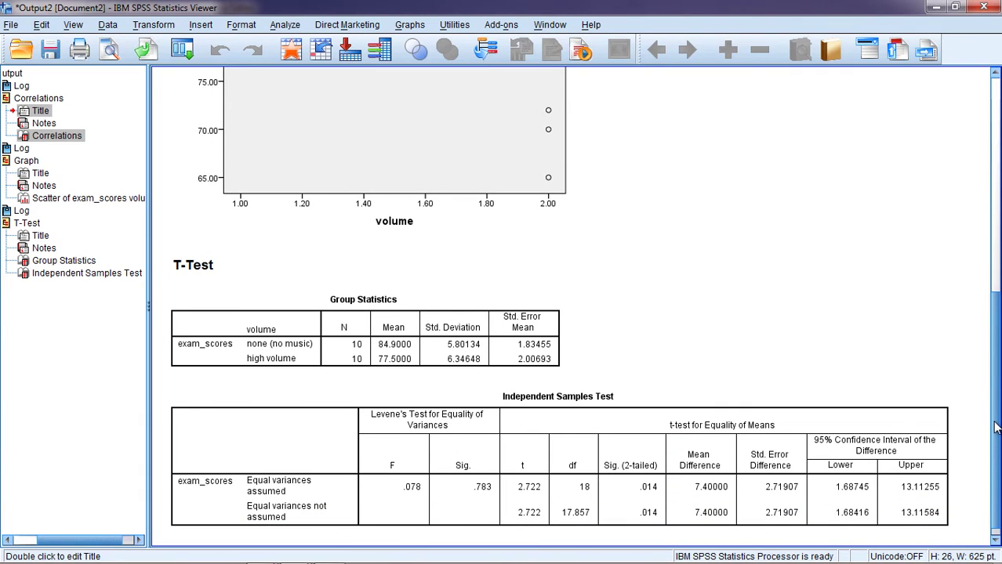
{"action": "left_click", "coordinate": [666, 485]}
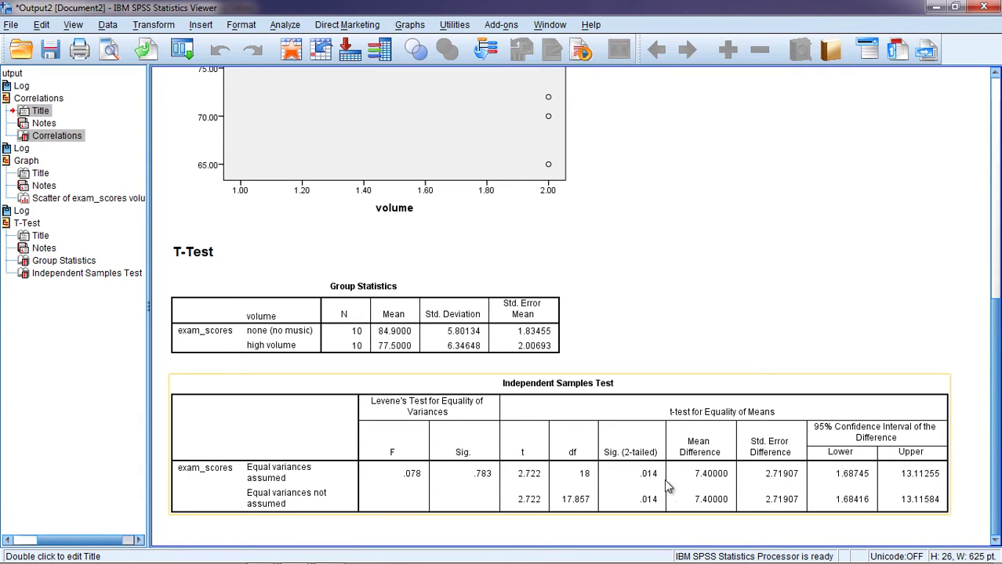
{"action": "double_click", "coordinate": [649, 480]}
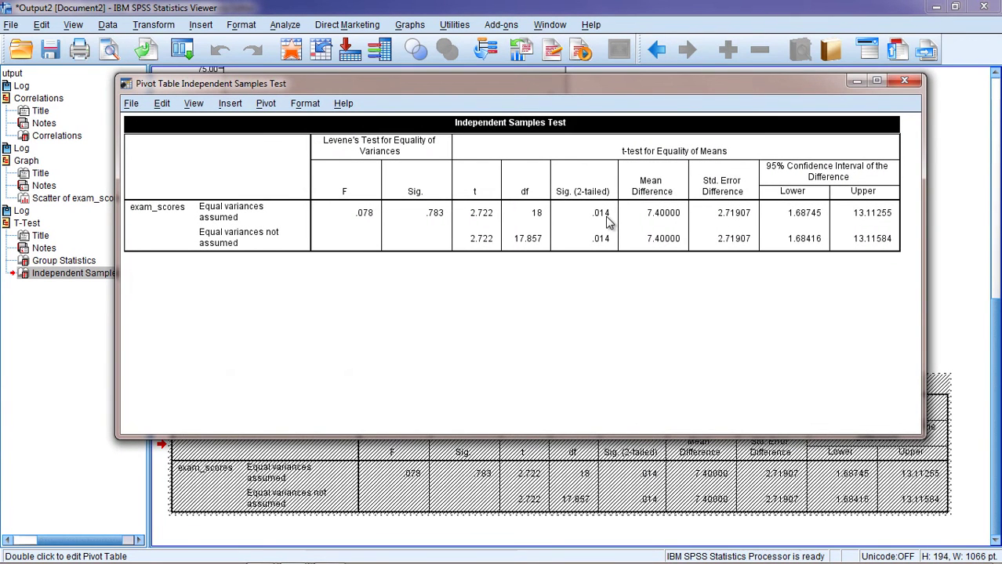
{"action": "left_click", "coordinate": [906, 80]}
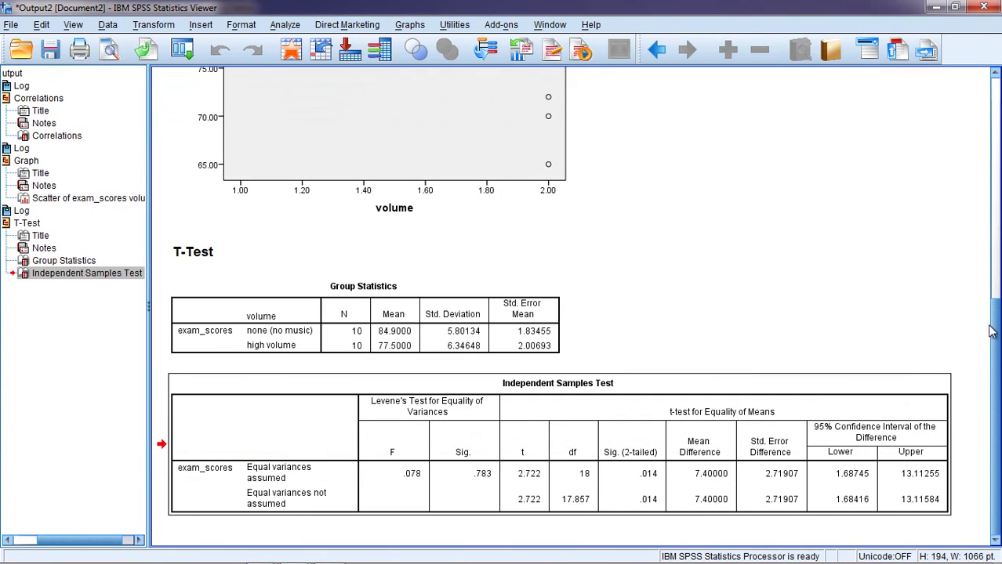
{"action": "left_click_drag", "start_coordinate": [997, 329], "coordinate": [966, 96]}
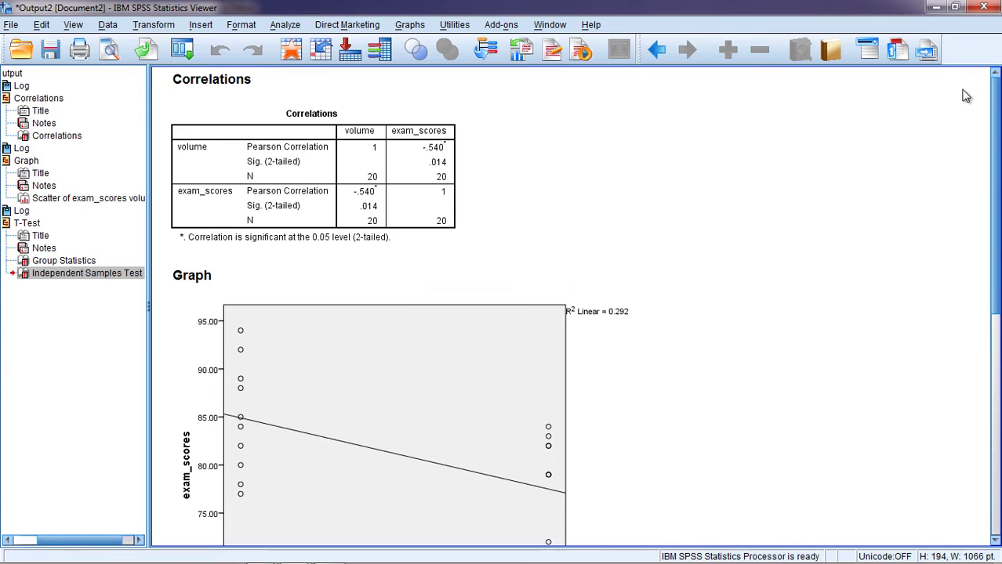
{"action": "left_click_drag", "start_coordinate": [965, 95], "coordinate": [962, 329]}
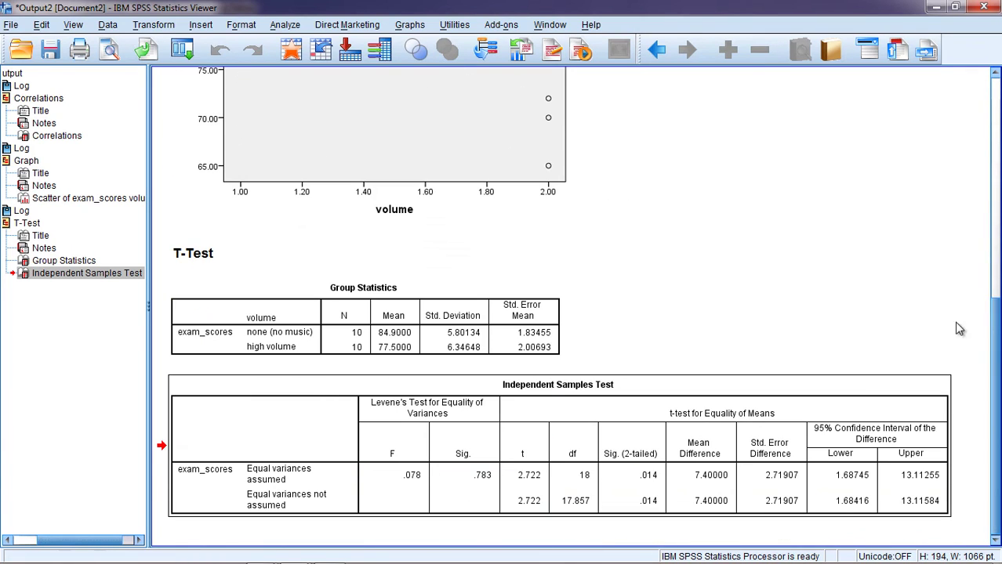
{"action": "left_click", "coordinate": [442, 337]}
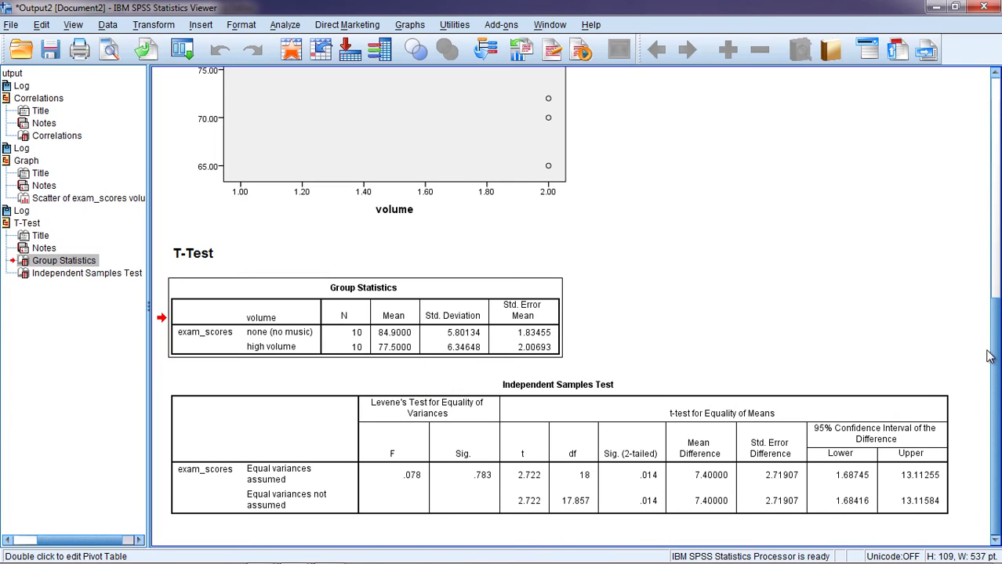
{"action": "left_click_drag", "start_coordinate": [991, 353], "coordinate": [944, 63]}
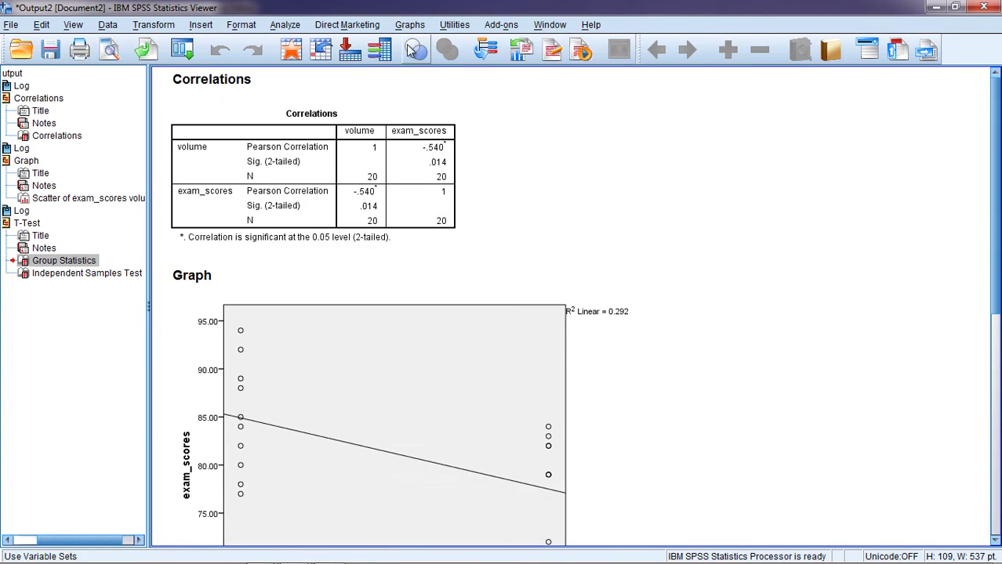
{"action": "left_click", "coordinate": [371, 216]}
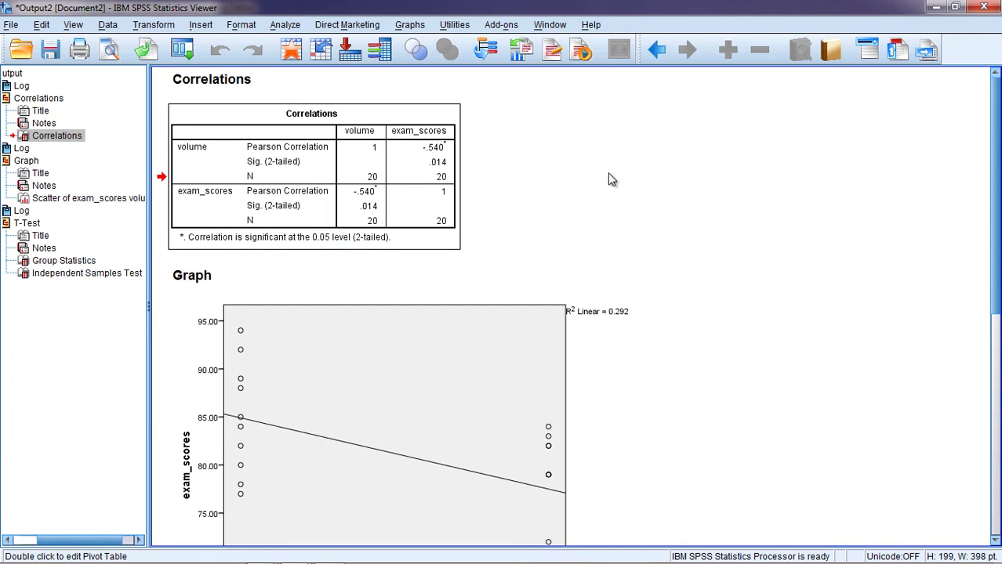
{"action": "left_click", "coordinate": [632, 180]}
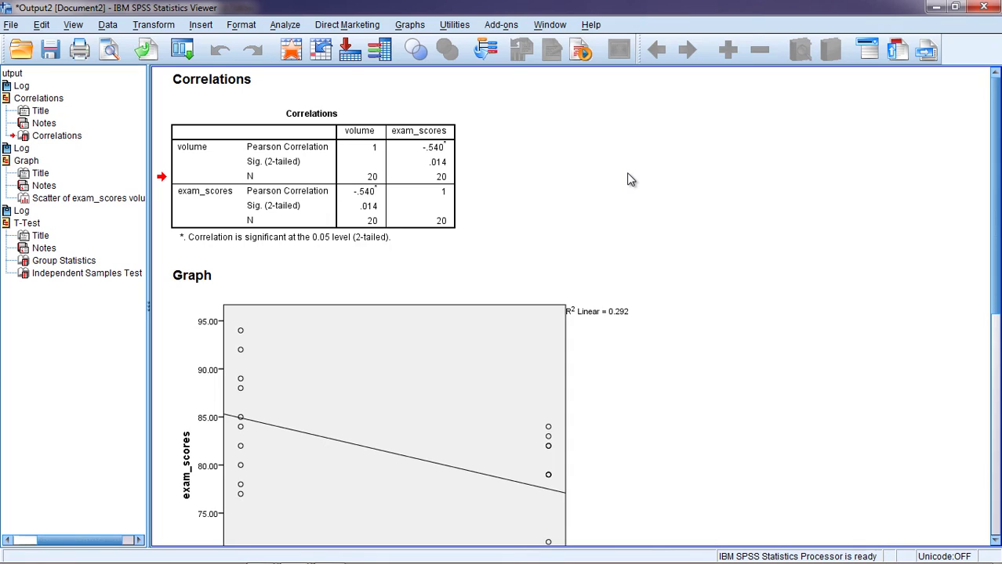